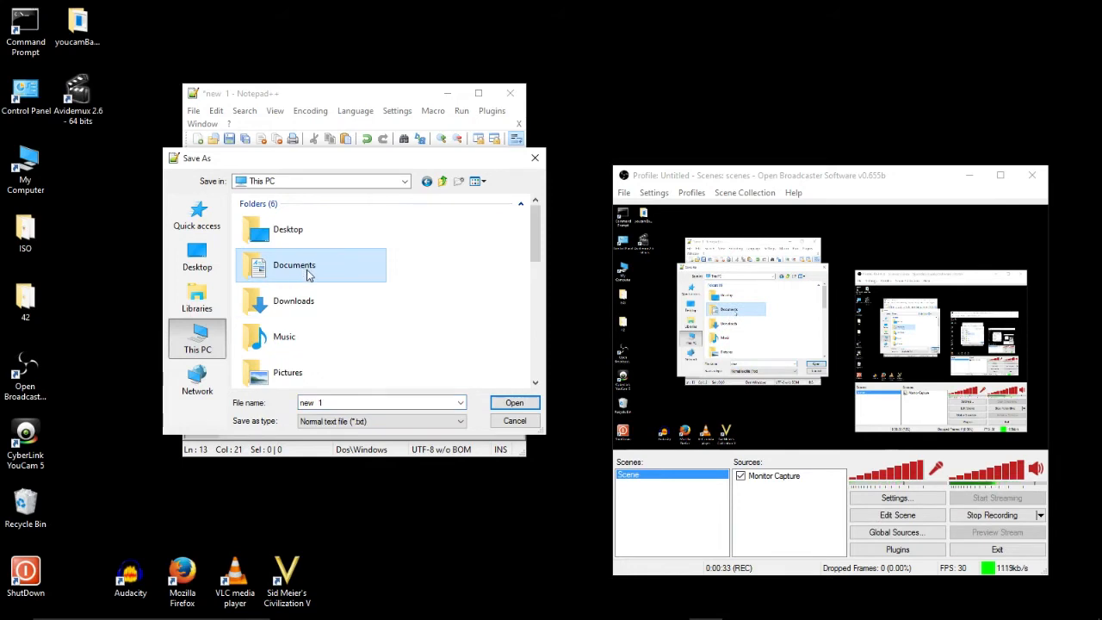
Step: Create a folder named WindowsAdminTips inside Documents, allowing the operation with administrator permission
{"action": "double_click", "coordinate": [302, 272]}
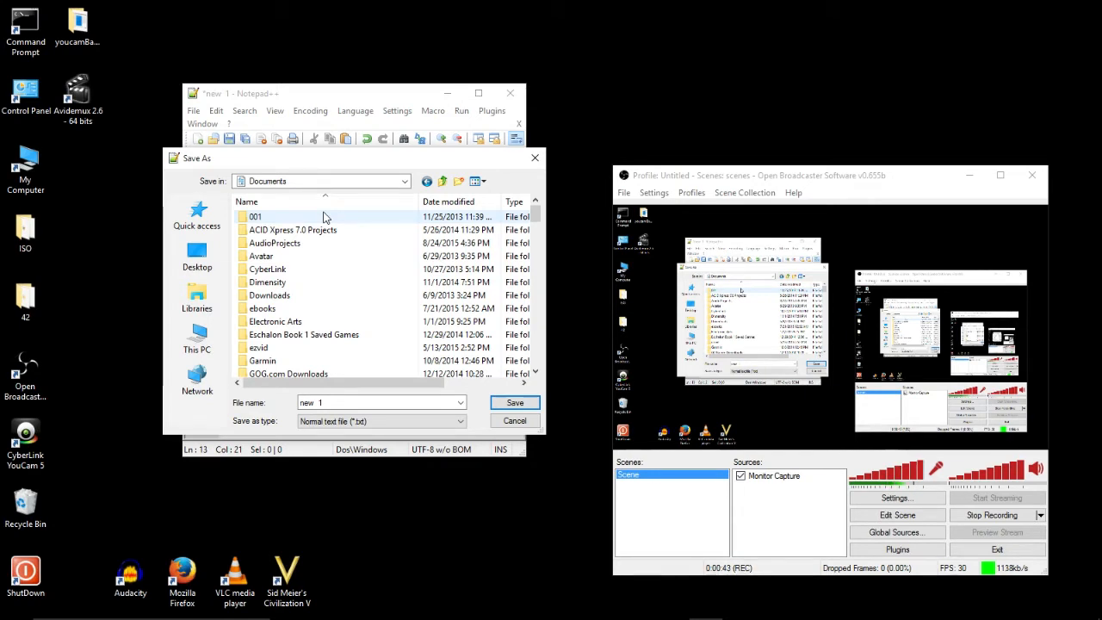
{"action": "left_click", "coordinate": [459, 181]}
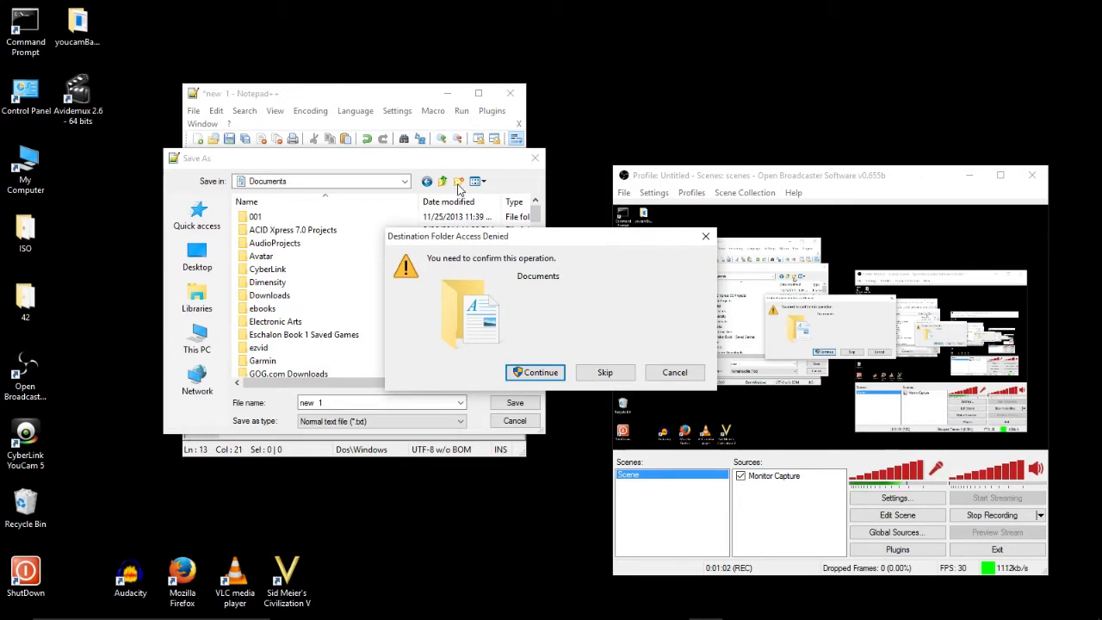
{"action": "left_click", "coordinate": [534, 374]}
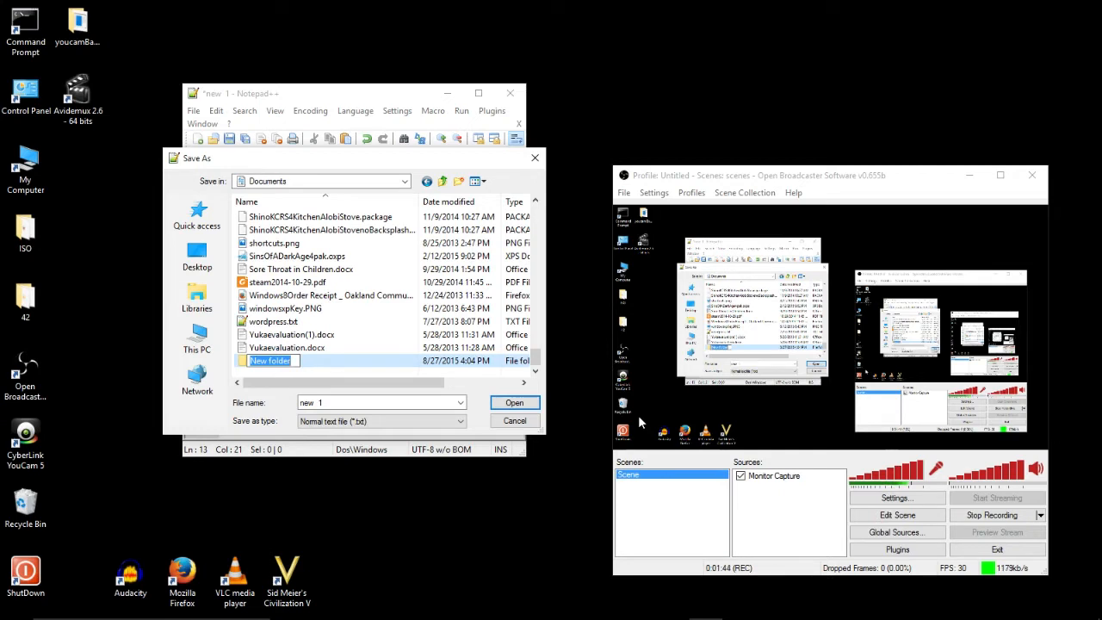
{"action": "type", "text": "Windows"}
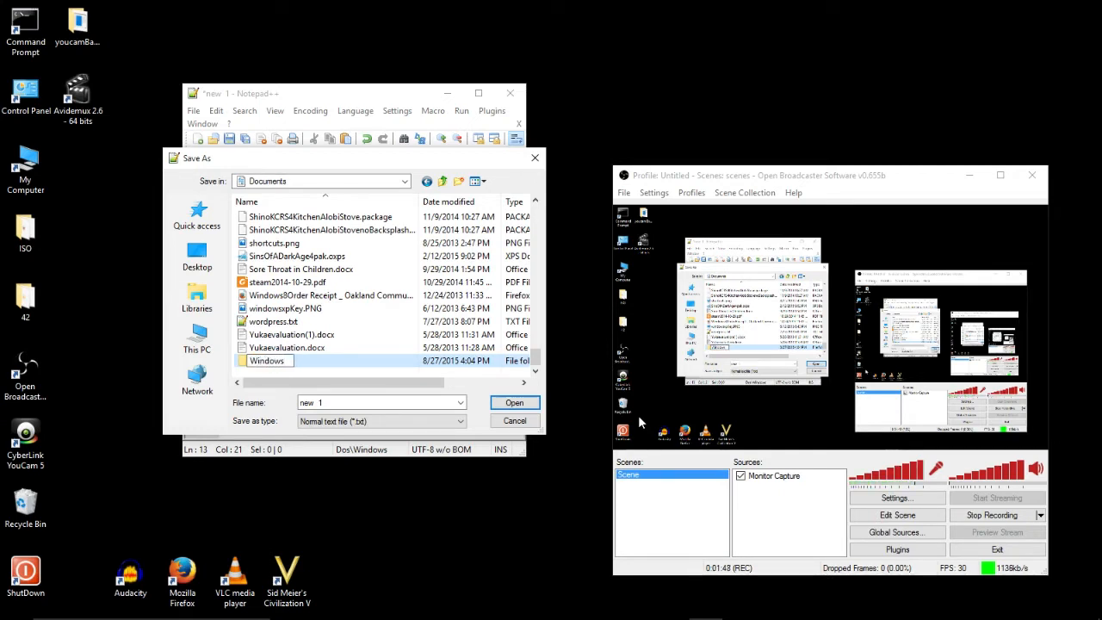
{"action": "type", "text": "AdminTips"}
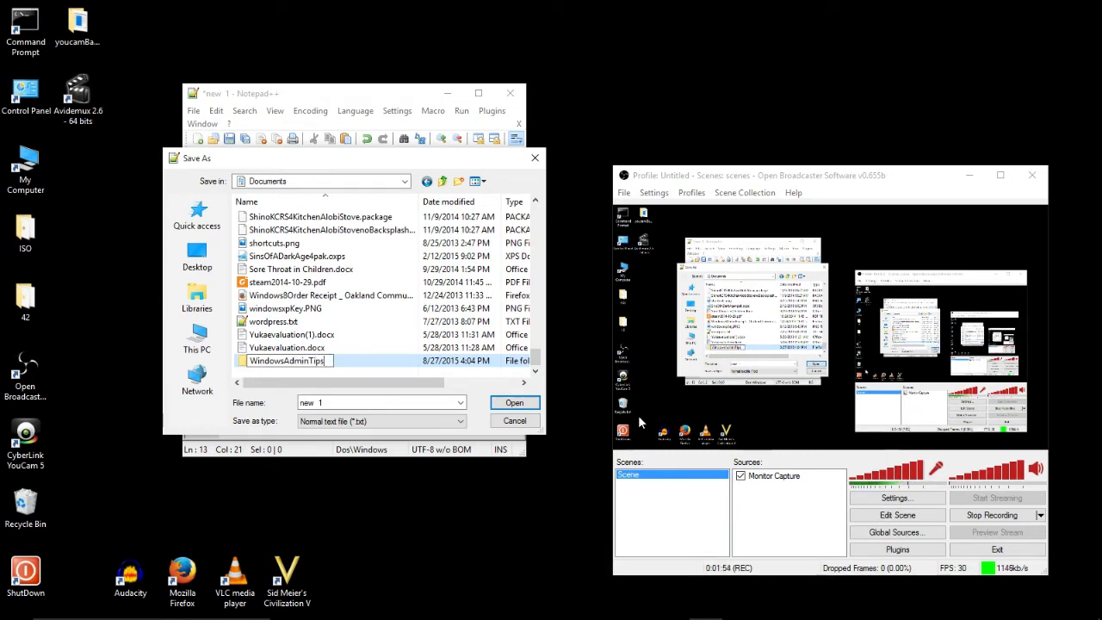
{"action": "key", "text": "Return"}
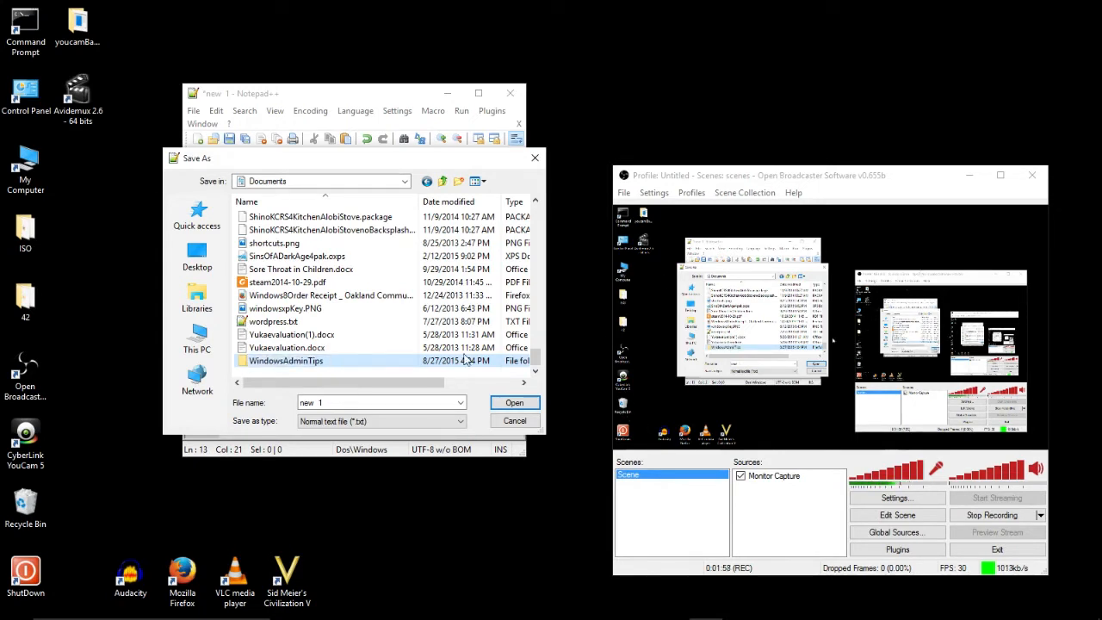
Step: Name the text file windows10Permissions and try to save it directly in Documents
{"action": "left_click", "coordinate": [339, 399]}
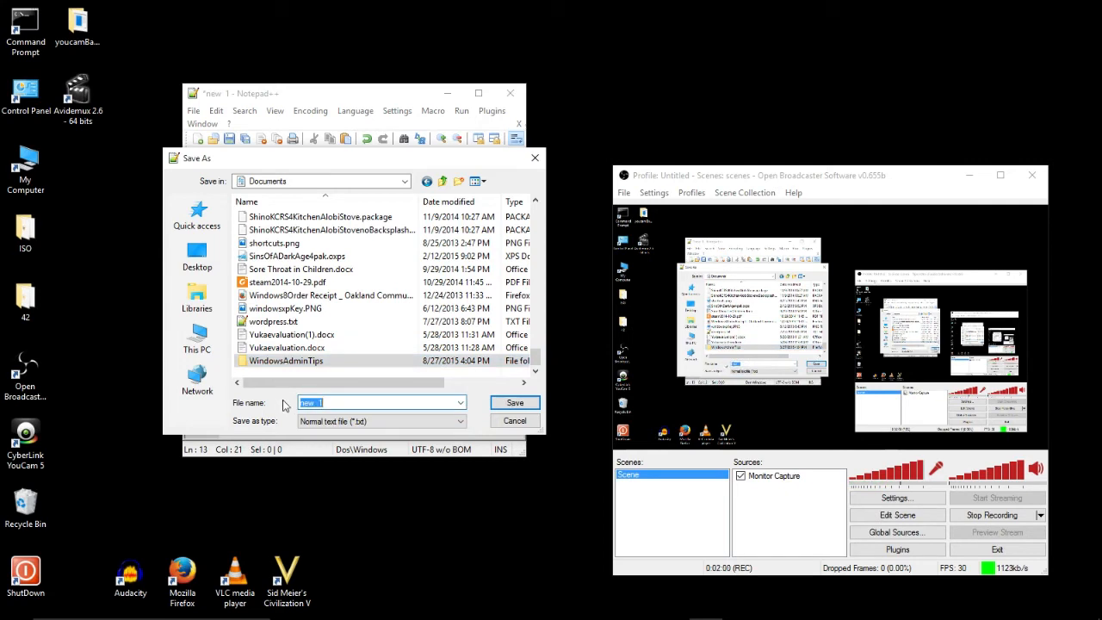
{"action": "type", "text": "windos"}
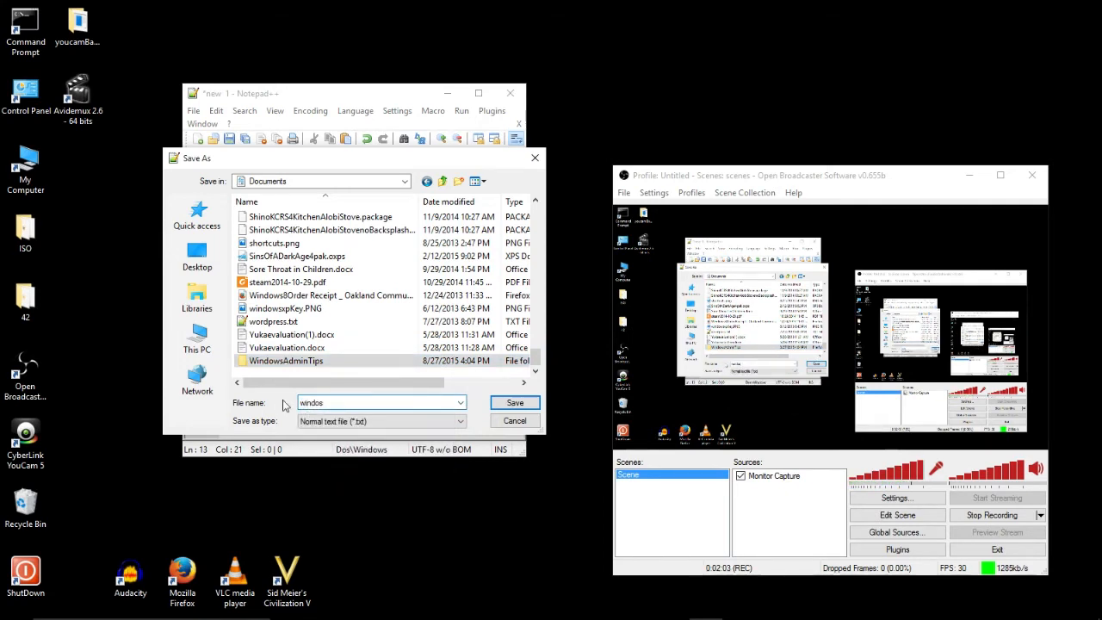
{"action": "key", "text": "BackSpace"}
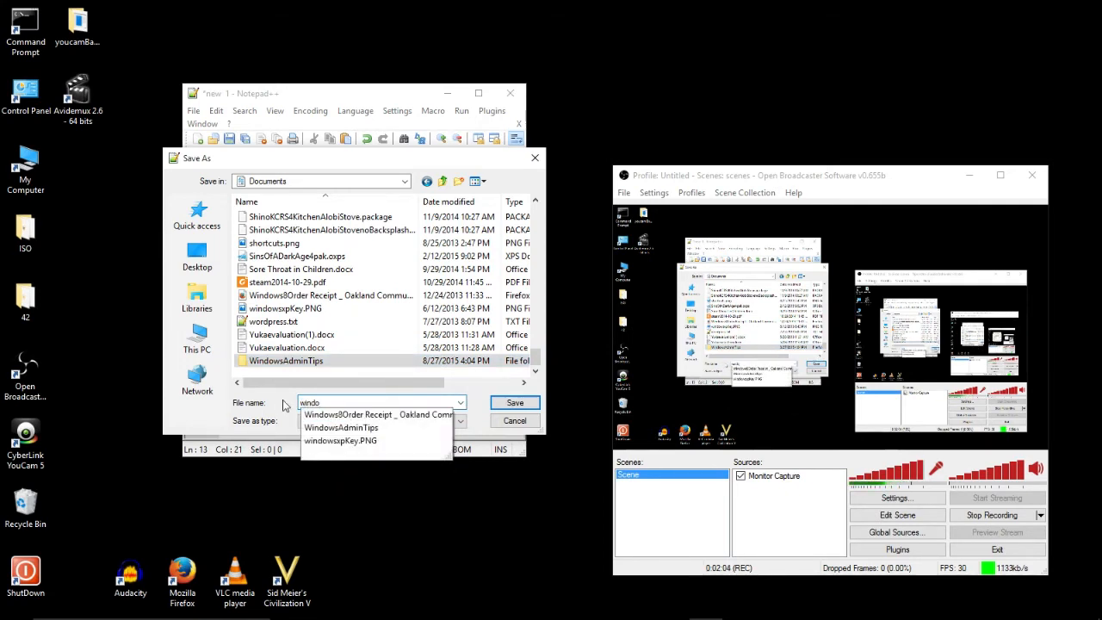
{"action": "type", "text": "ws10Permissions"}
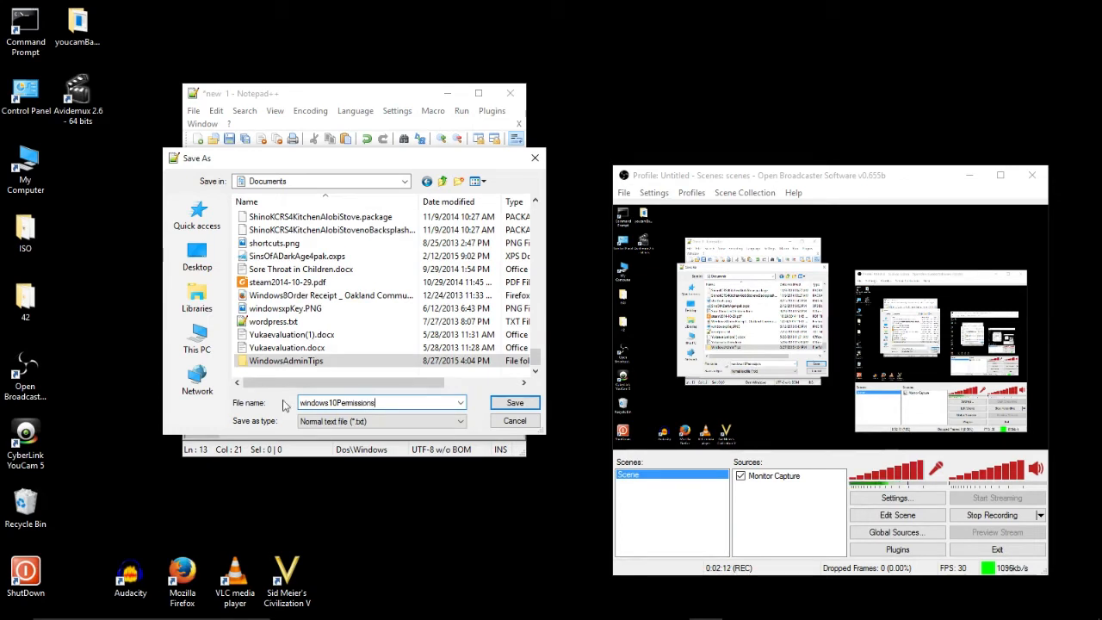
{"action": "left_click", "coordinate": [515, 403]}
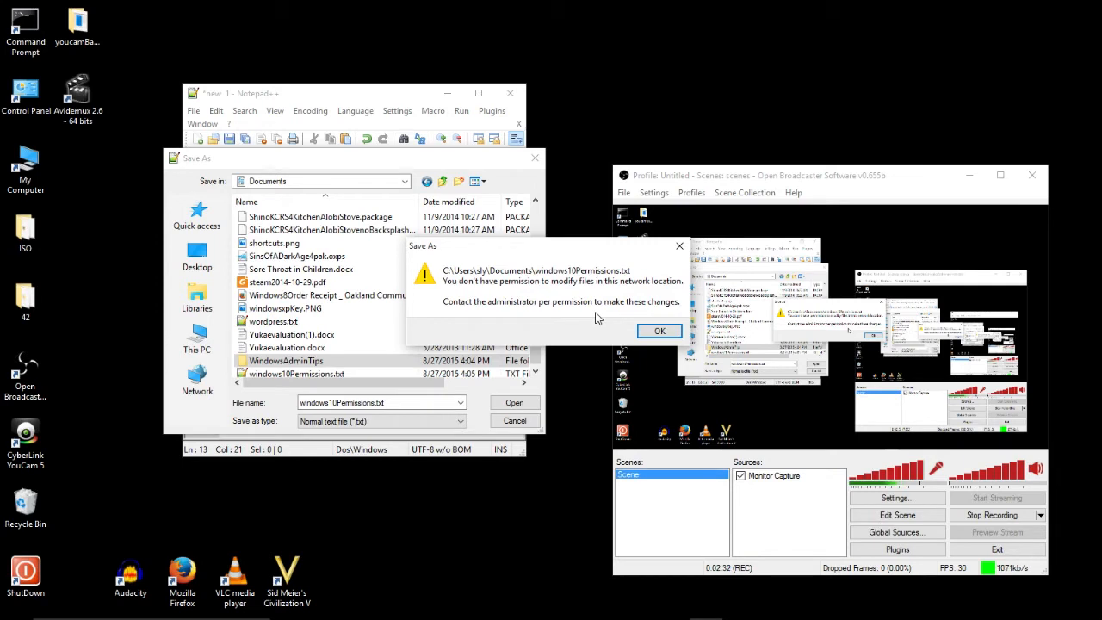
{"action": "left_click", "coordinate": [654, 331]}
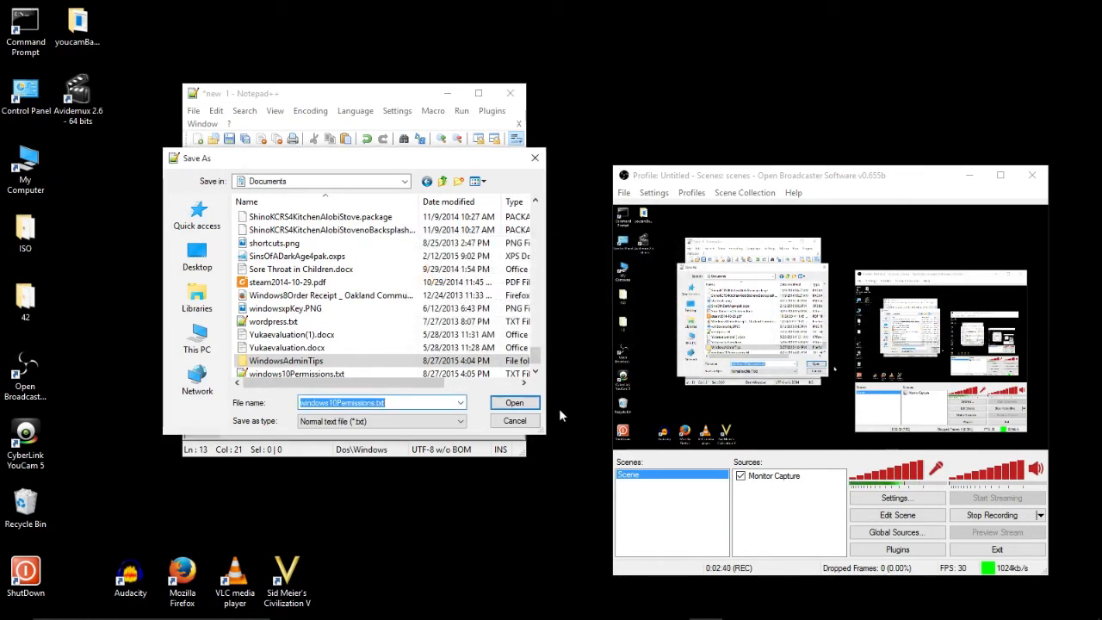
Step: Go into the WindowsAdminTips folder and view the HomeUsers group's permissions in the folder's security properties
{"action": "double_click", "coordinate": [333, 362]}
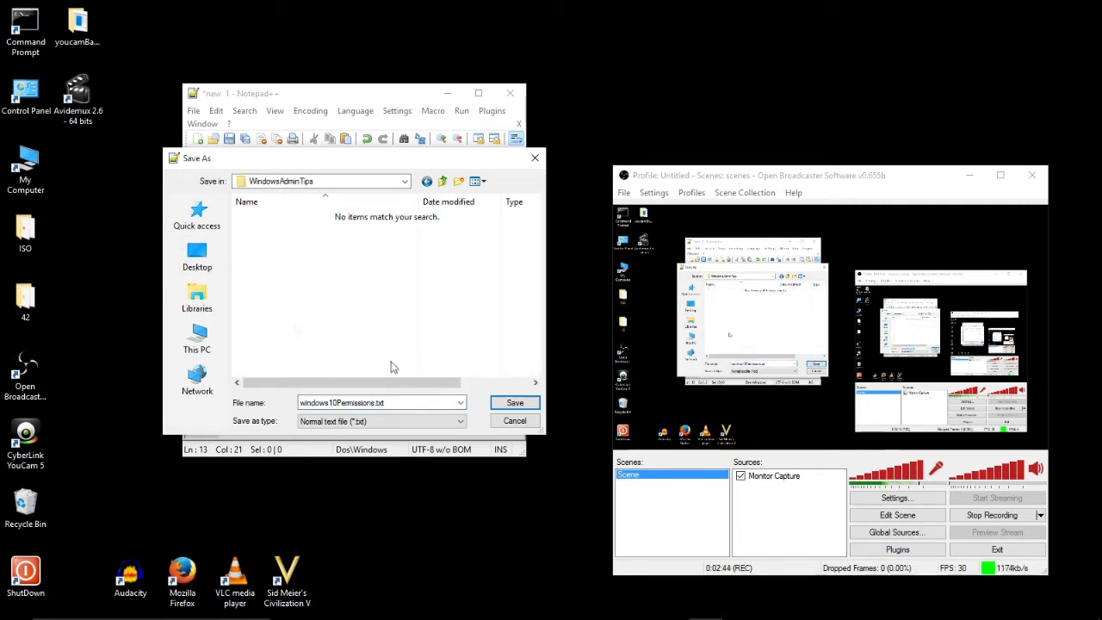
{"action": "right_click", "coordinate": [324, 274]}
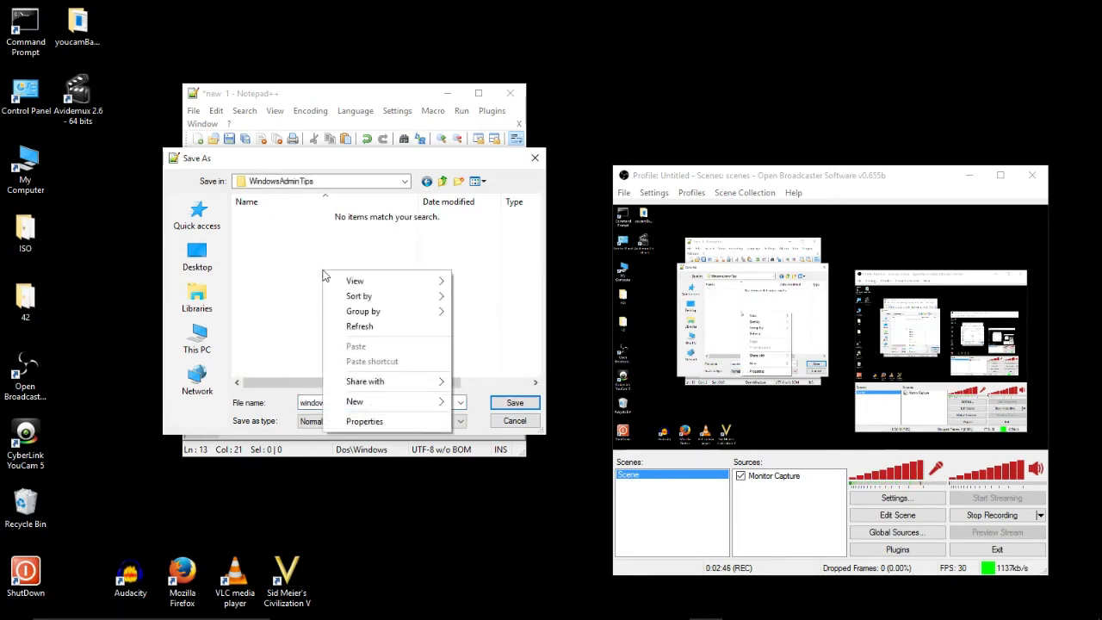
{"action": "left_click", "coordinate": [358, 422]}
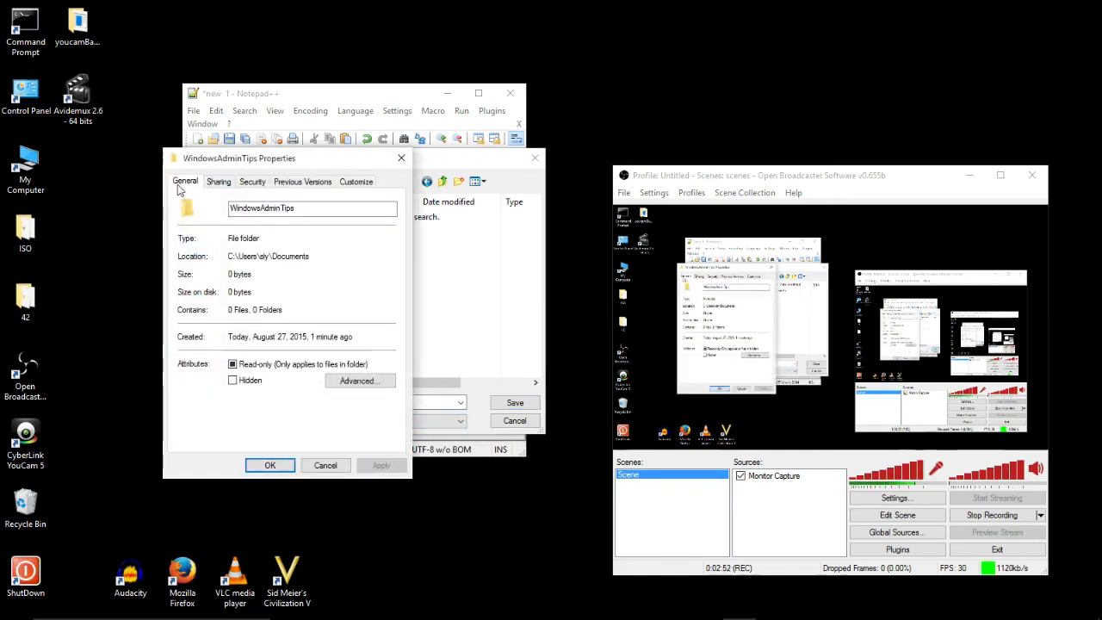
{"action": "left_click", "coordinate": [219, 183]}
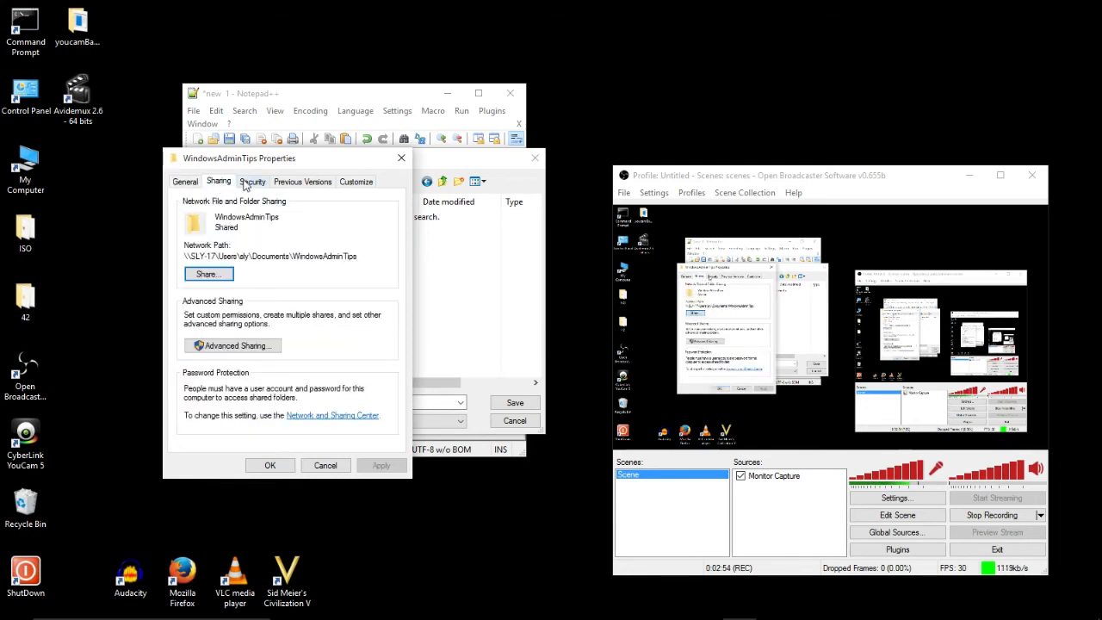
{"action": "left_click", "coordinate": [245, 185]}
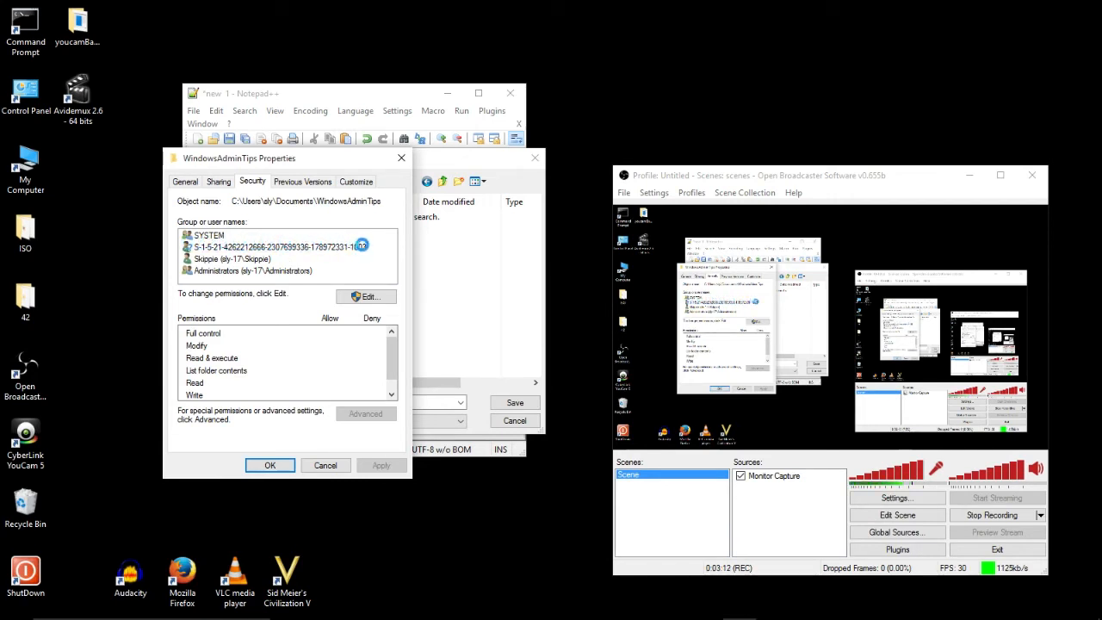
{"action": "left_click", "coordinate": [206, 250]}
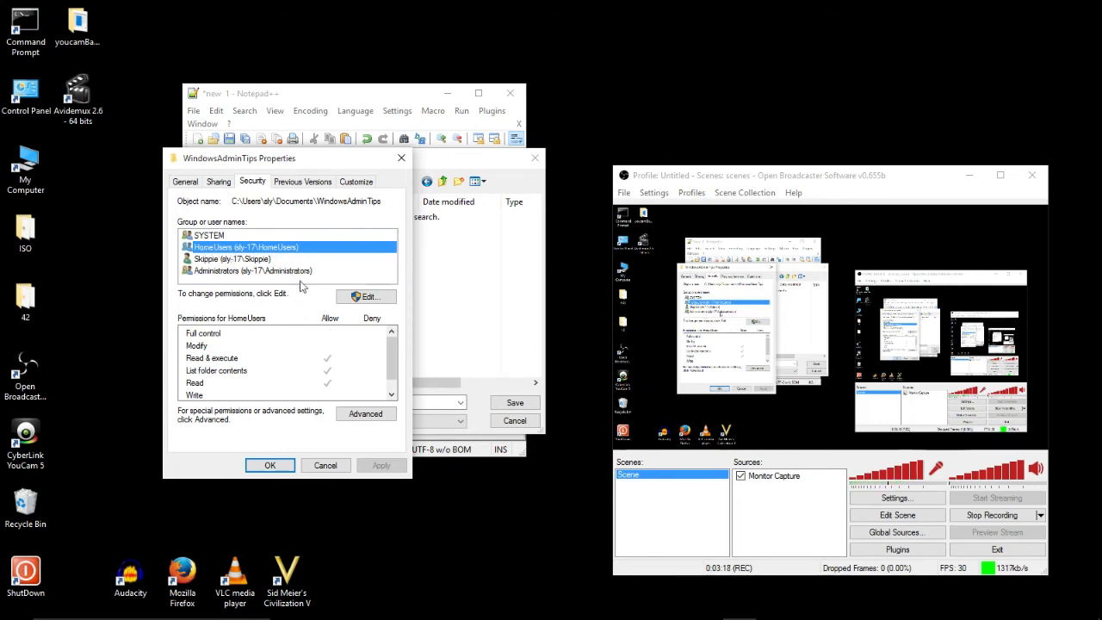
Step: Allow the HomeUsers group Full control of the WindowsAdminTips folder, and apply the permission change
{"action": "left_click", "coordinate": [365, 296]}
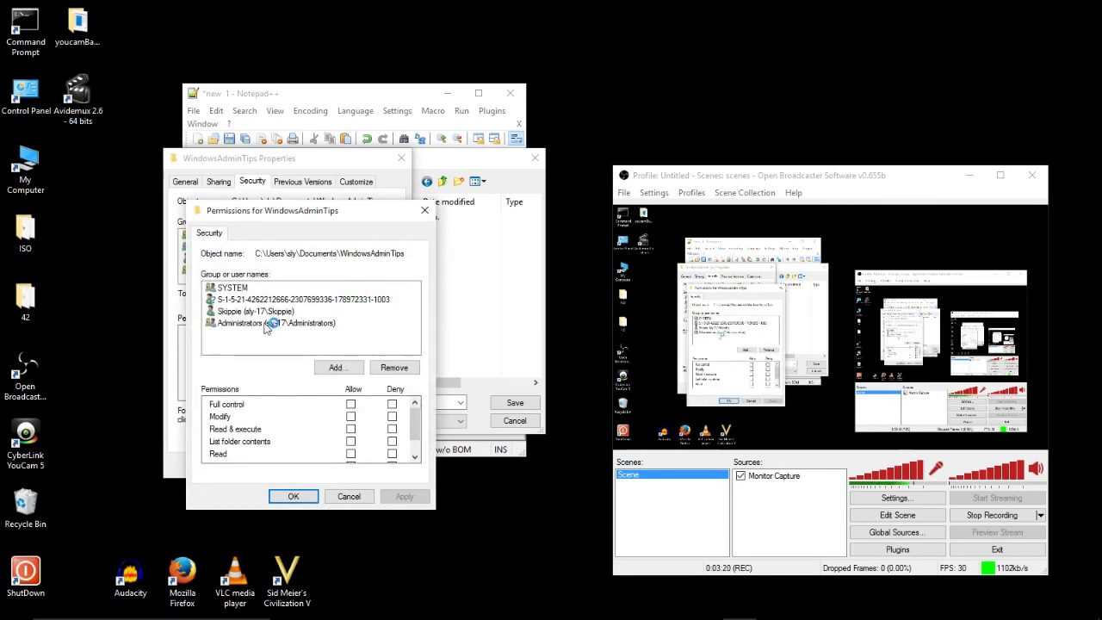
{"action": "left_click", "coordinate": [253, 301]}
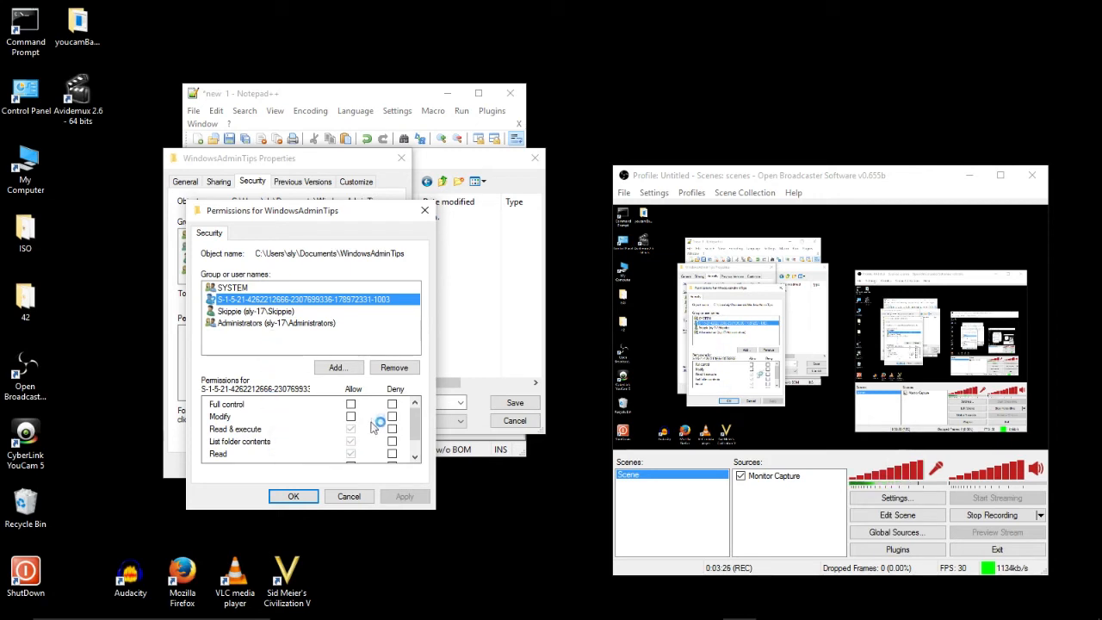
{"action": "scroll", "coordinate": [374, 413], "scroll_direction": "down", "scroll_amount": 1}
{"action": "scroll", "coordinate": [374, 412], "scroll_direction": "up", "scroll_amount": 1}
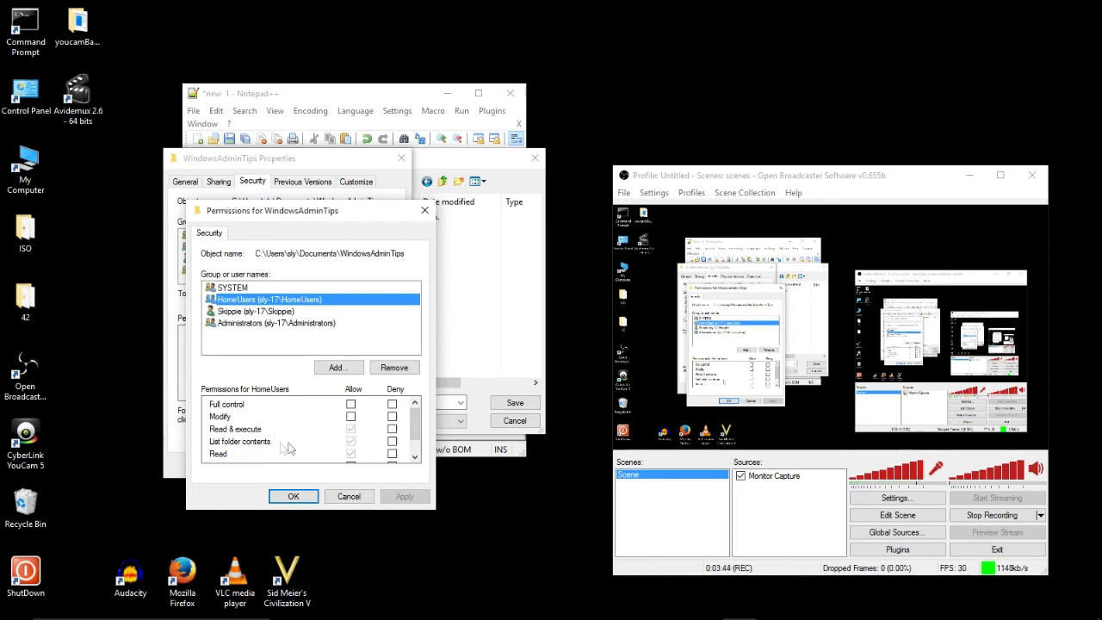
{"action": "scroll", "coordinate": [353, 442], "scroll_direction": "down", "scroll_amount": 1}
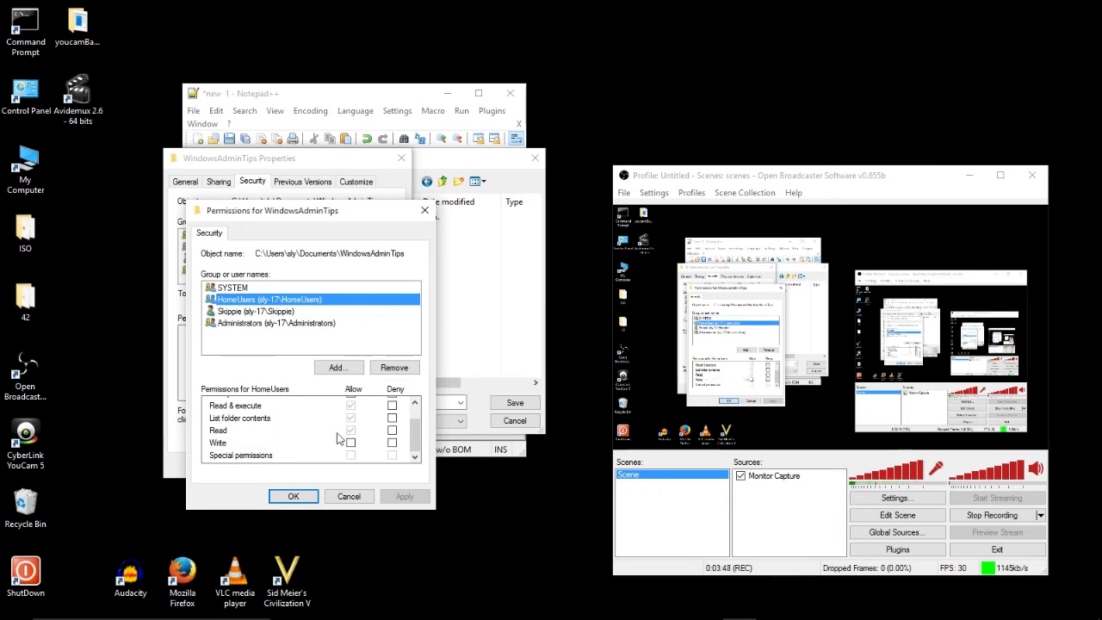
{"action": "scroll", "coordinate": [372, 443], "scroll_direction": "up", "scroll_amount": 1}
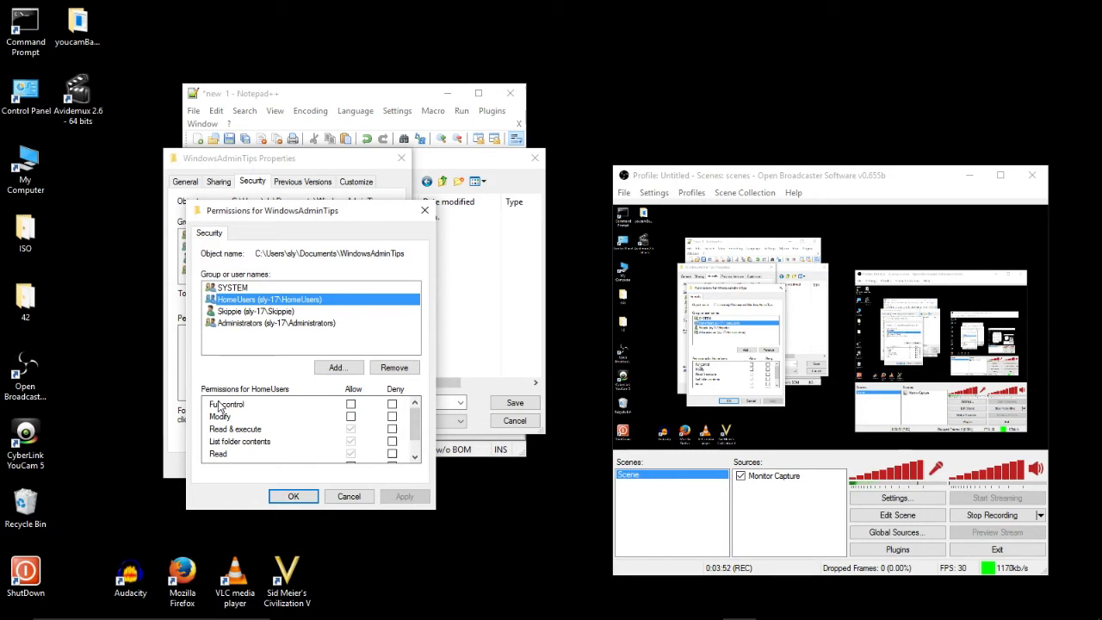
{"action": "left_click", "coordinate": [351, 404]}
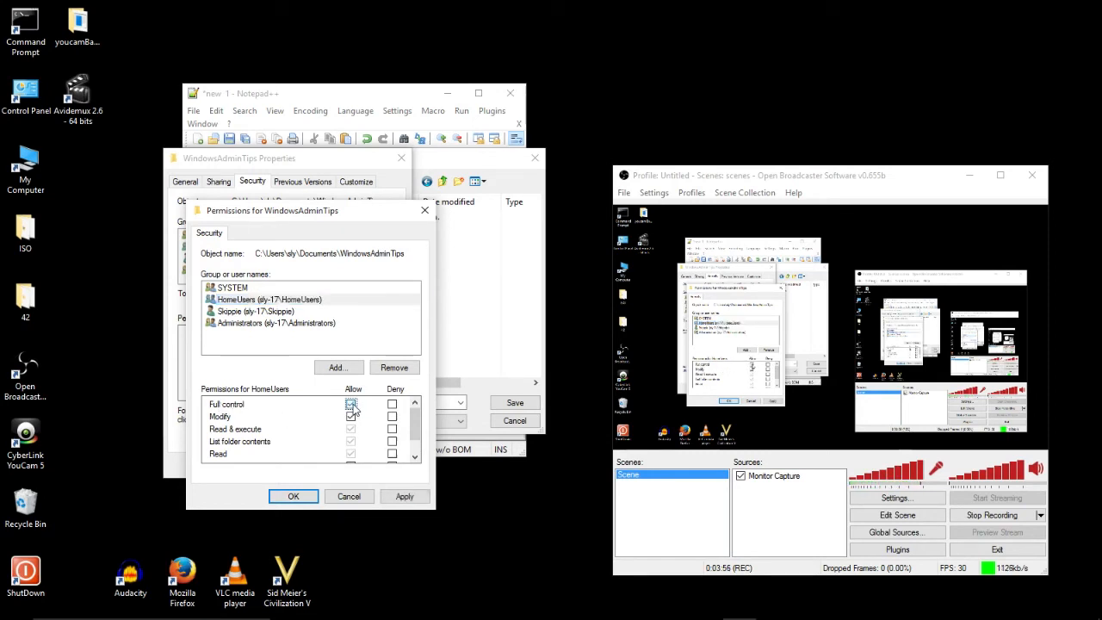
{"action": "left_click", "coordinate": [403, 498]}
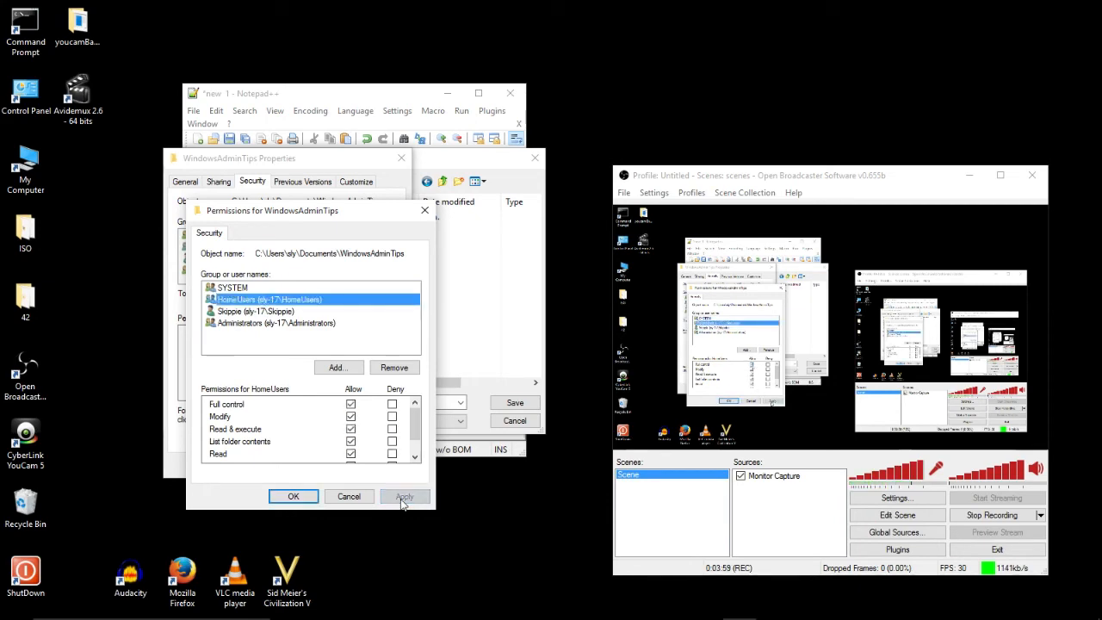
{"action": "left_click", "coordinate": [293, 497]}
{"action": "left_click", "coordinate": [271, 466]}
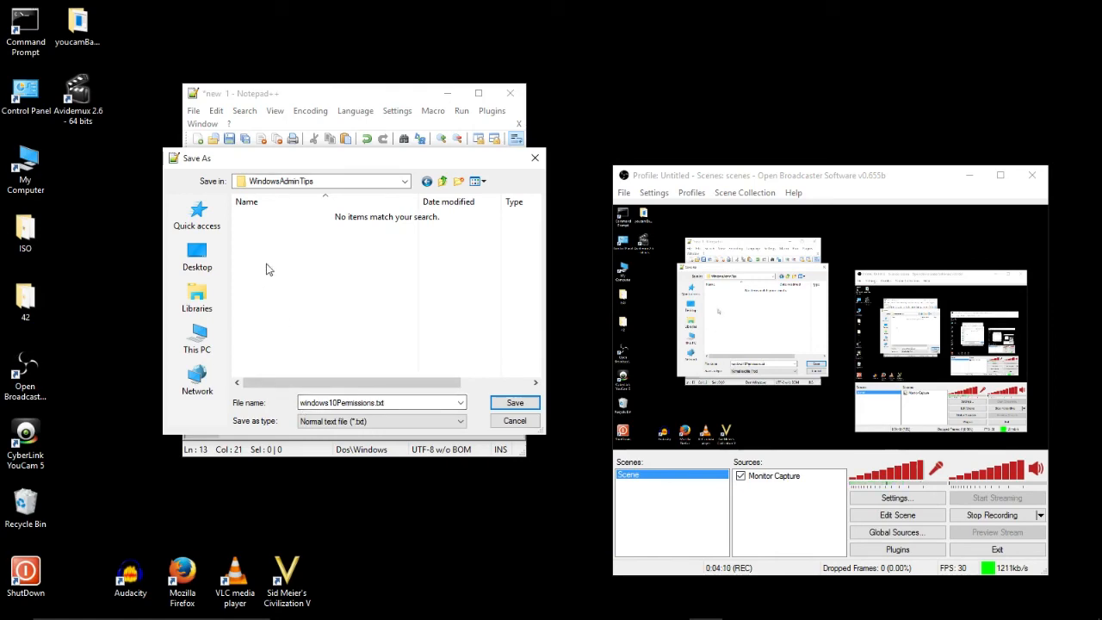
Step: Save windows10Permissions.txt in the WindowsAdminTips folder and bring up the dialog for opening a file
{"action": "left_click", "coordinate": [515, 403]}
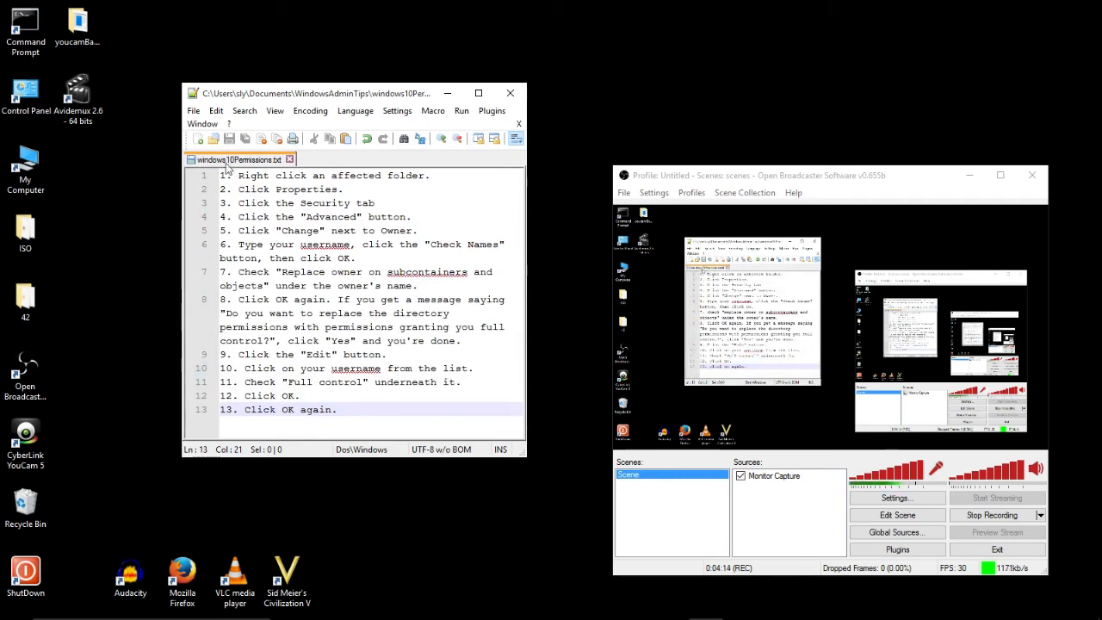
{"action": "left_click", "coordinate": [211, 140]}
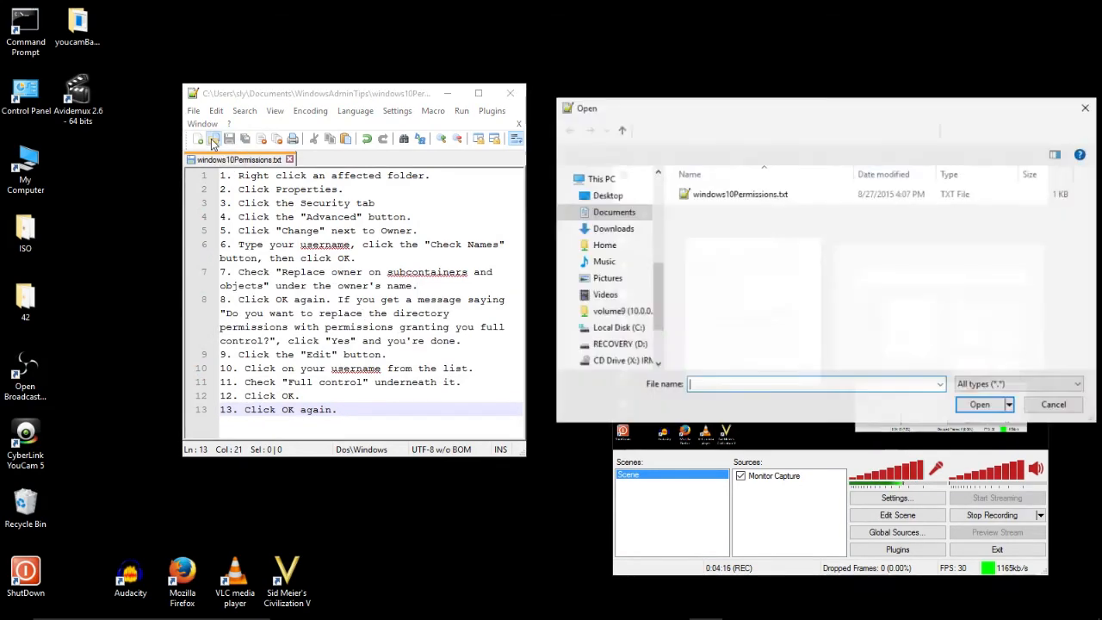